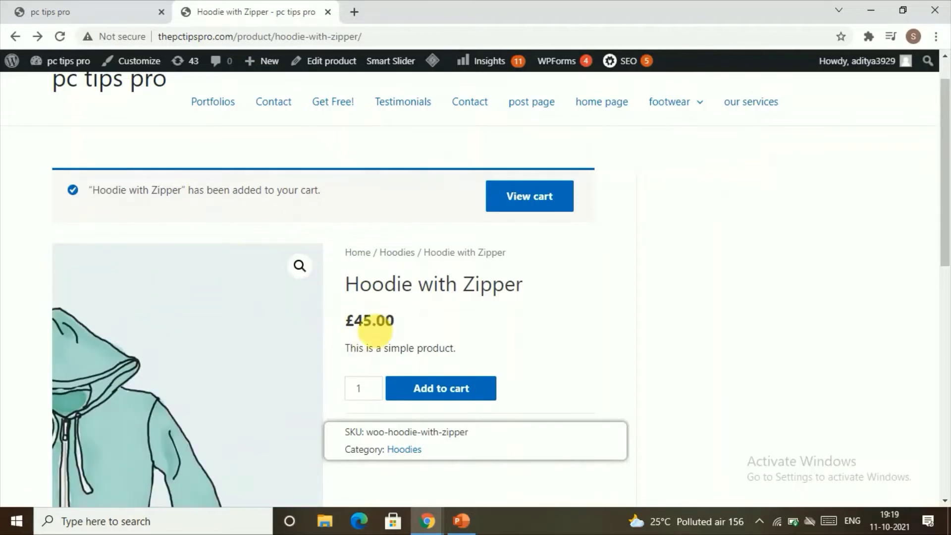
Return from the Hoodie with Zipper product page to the pc tips pro site and open its WordPress admin dashboard
scroll(406, 327, down, 1)
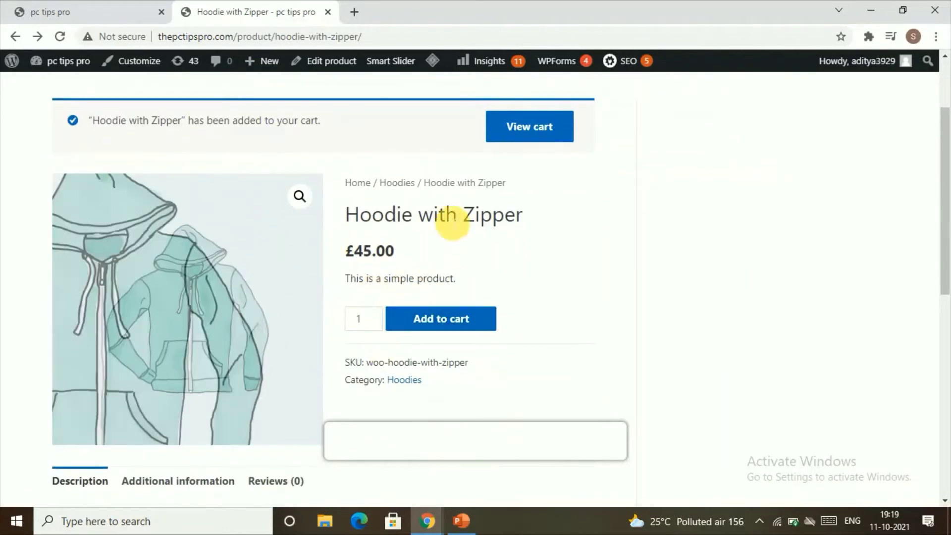
click(15, 11)
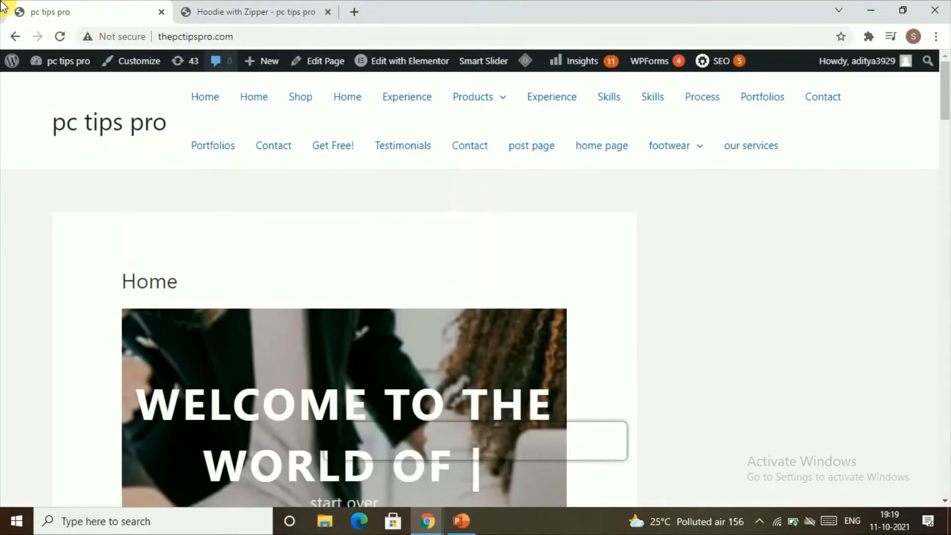
mouse_move(50, 61)
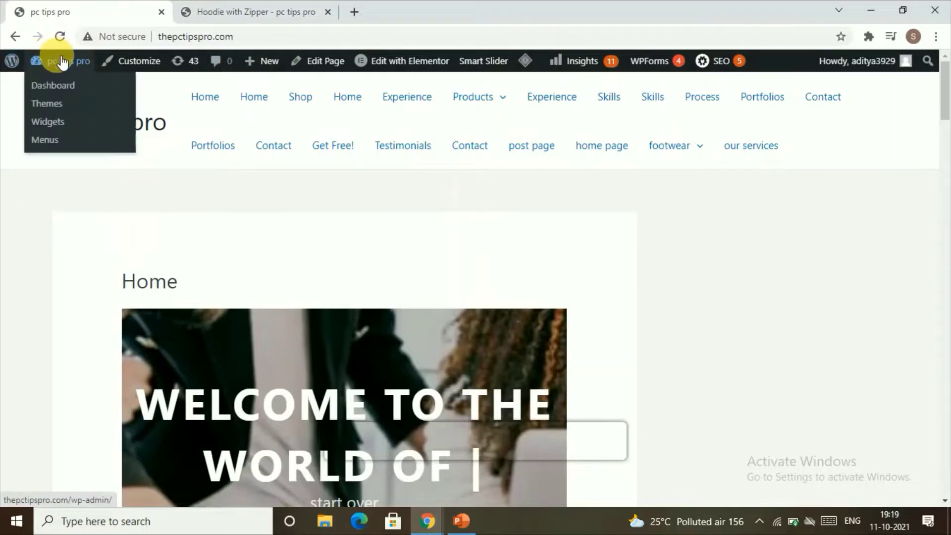
click(71, 88)
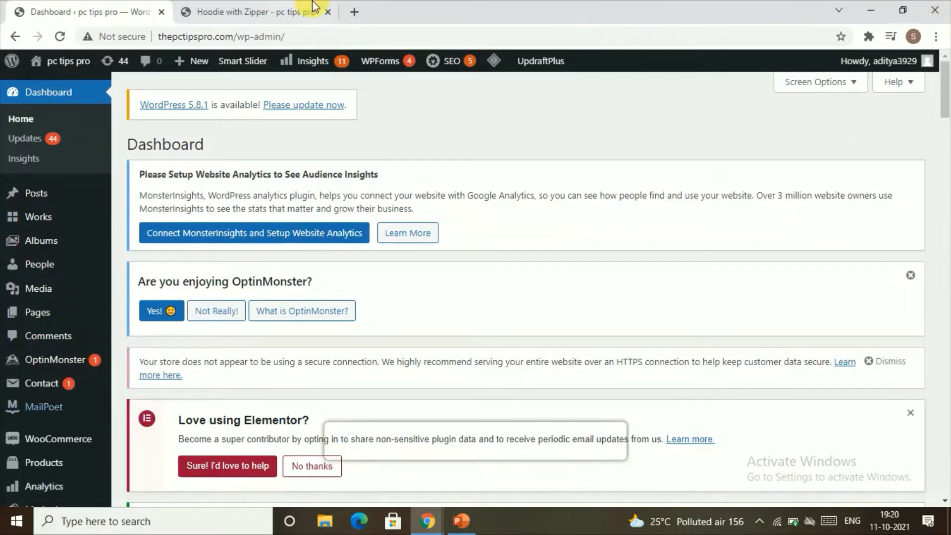
Open the page for adding new plugins and search the plugin directory for "UPI"
scroll(25, 431, down, 4)
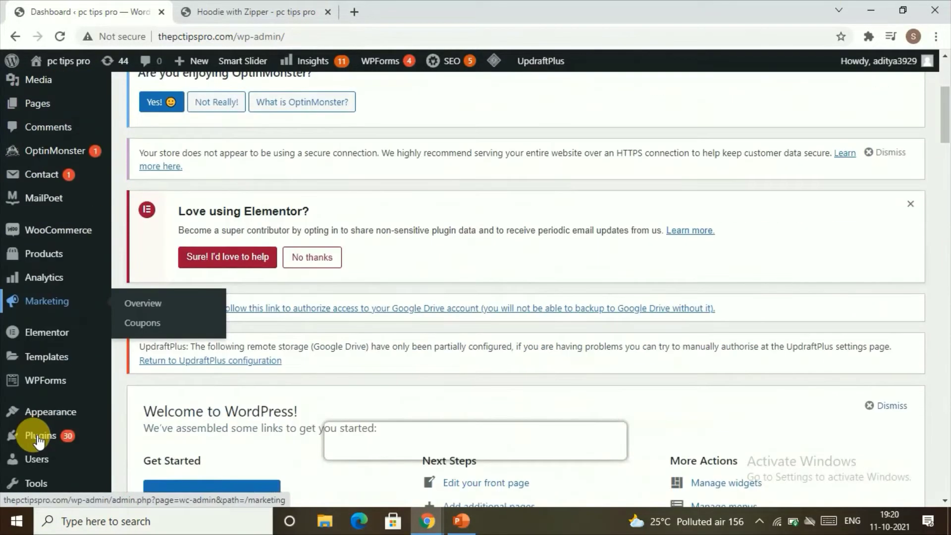
mouse_move(43, 437)
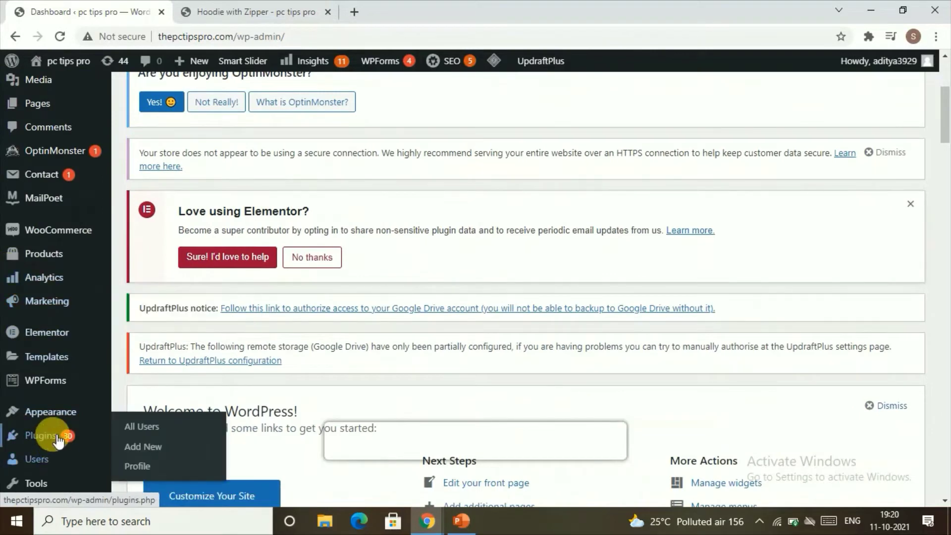
click(175, 448)
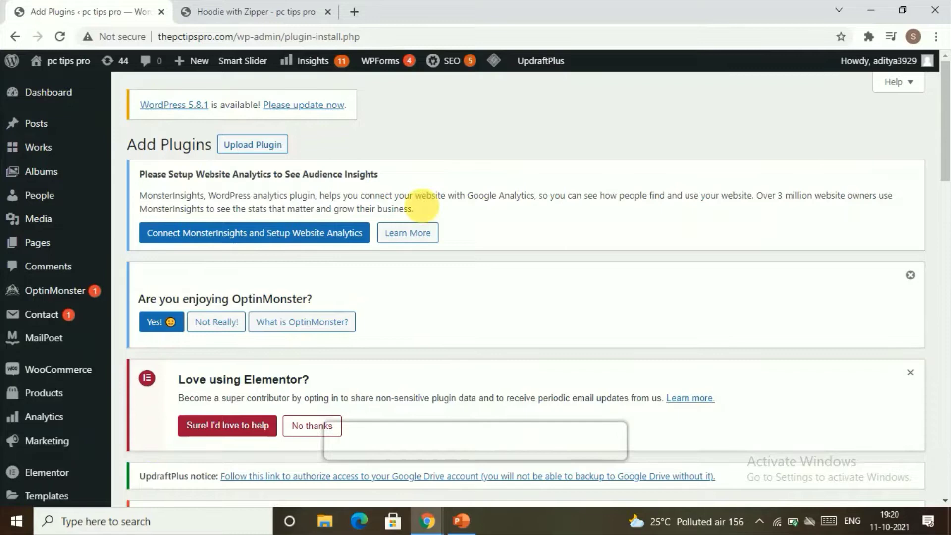
scroll(509, 276, down, 5)
click(800, 297)
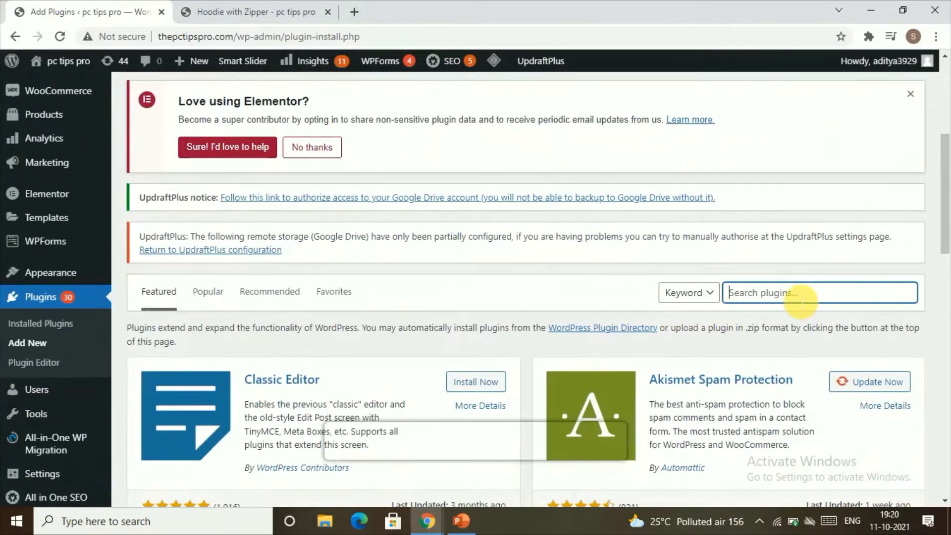
text(UPI)
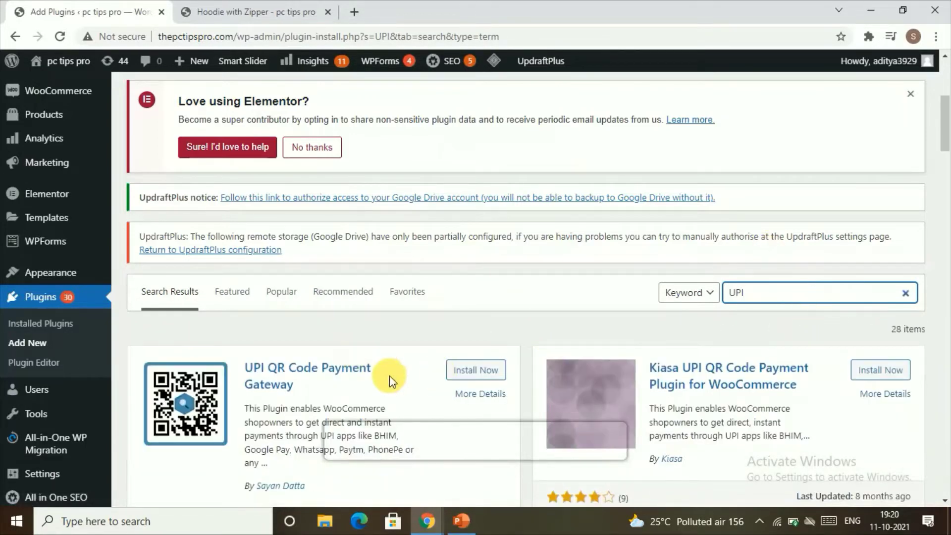
Install and activate the UPI QR Code Payment Gateway plugin, the one with over 10,000 active installations
scroll(362, 412, down, 4)
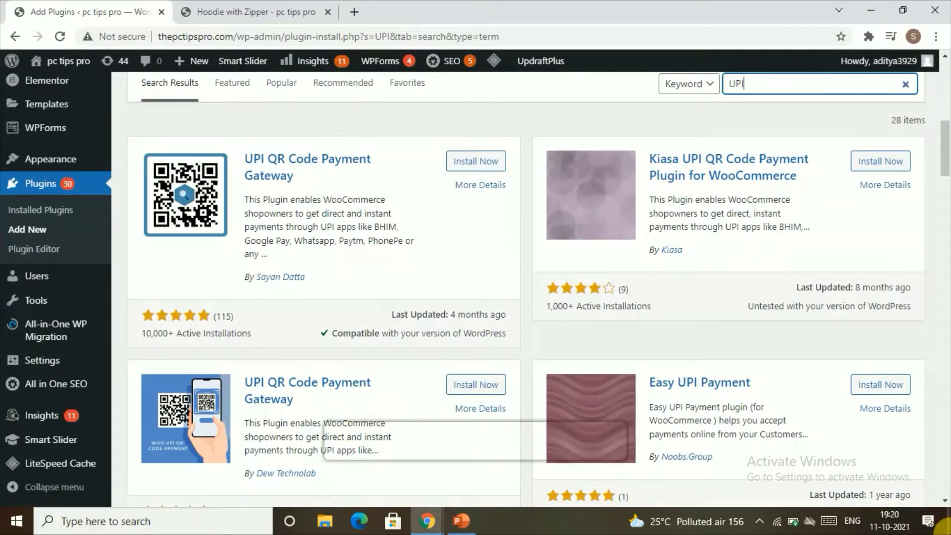
click(485, 163)
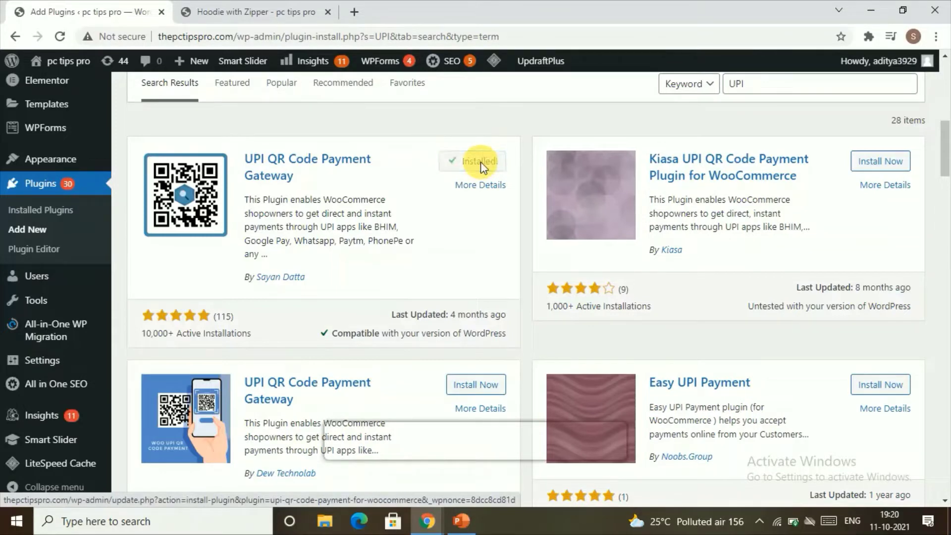
click(490, 170)
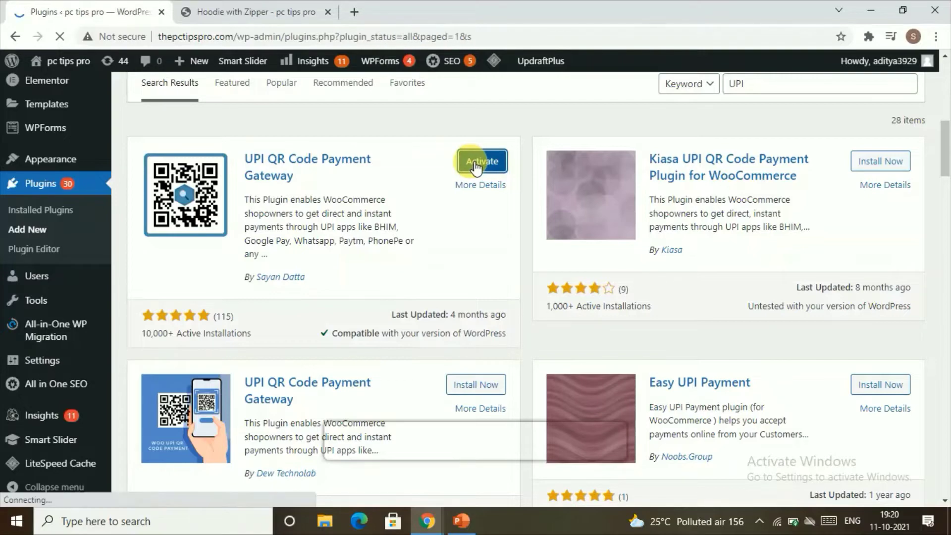
Locate UPI QR Code Payment Gateway among the installed plugins and open its settings
scroll(476, 198, down, 8)
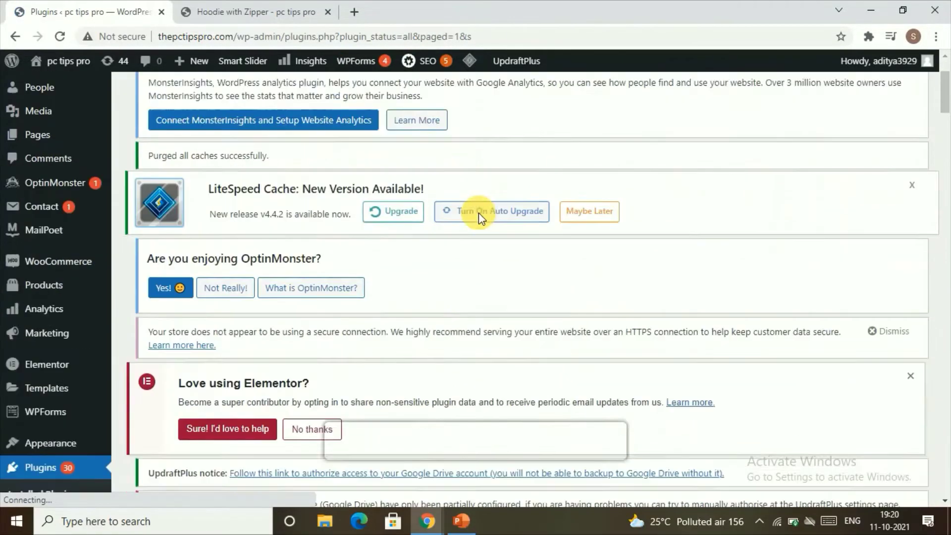
scroll(376, 267, down, 8)
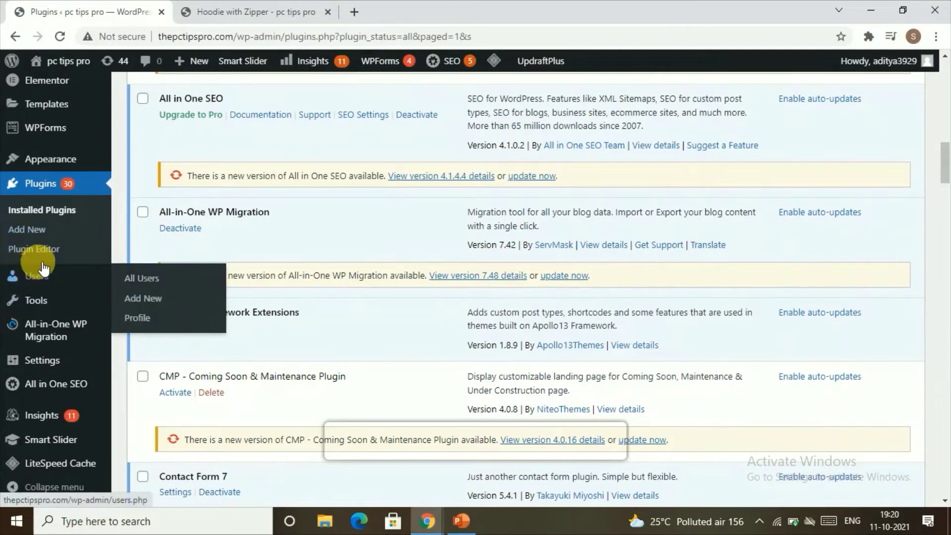
scroll(69, 232, down, 3)
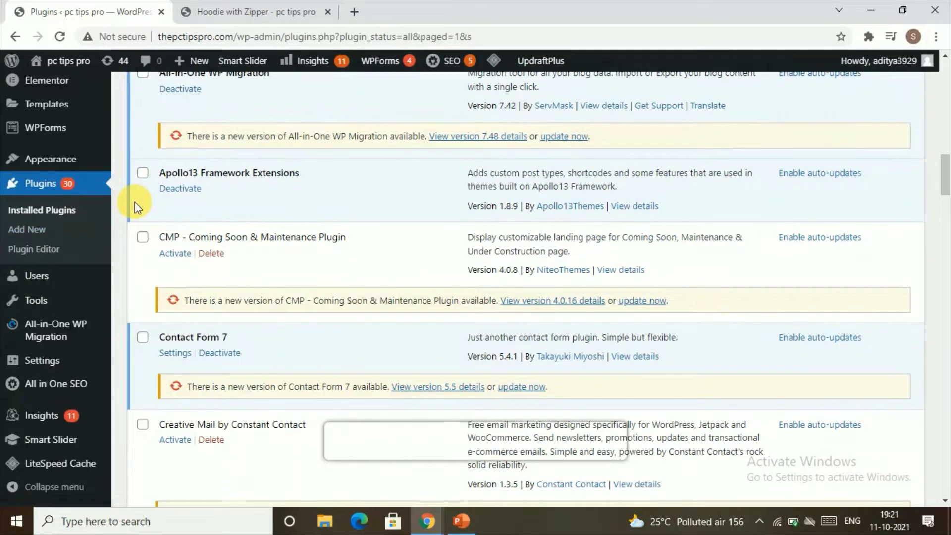
scroll(137, 207, down, 3)
right_click(39, 299)
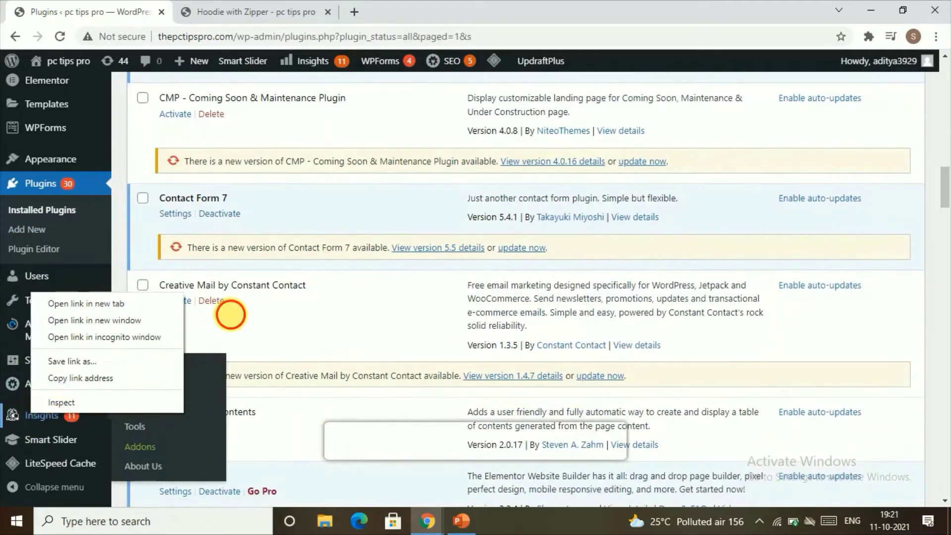
click(8, 363)
scroll(8, 363, down, 7)
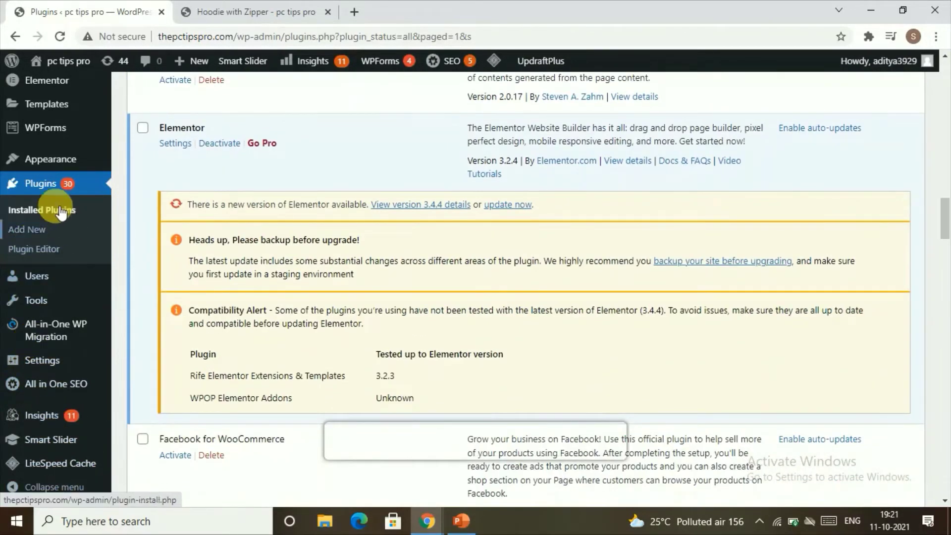
scroll(30, 322, down, 6)
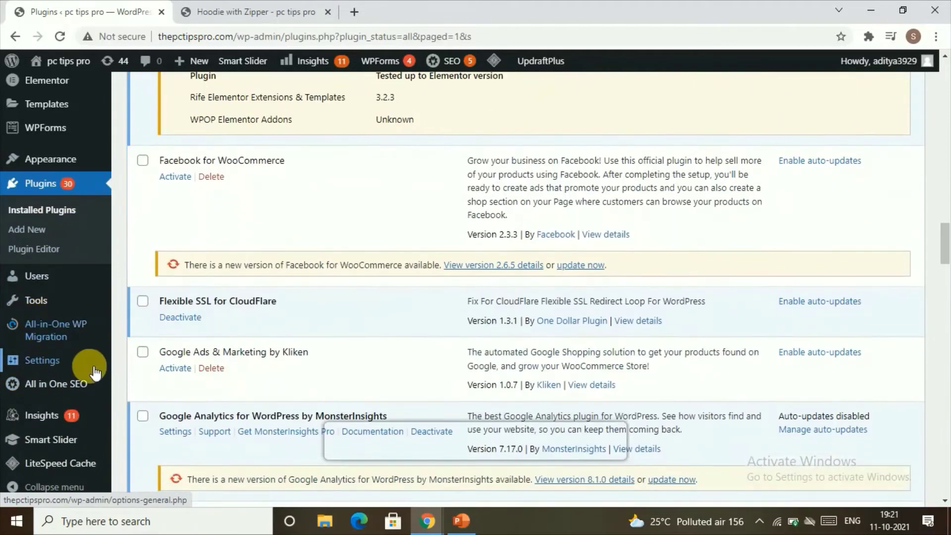
mouse_move(60, 365)
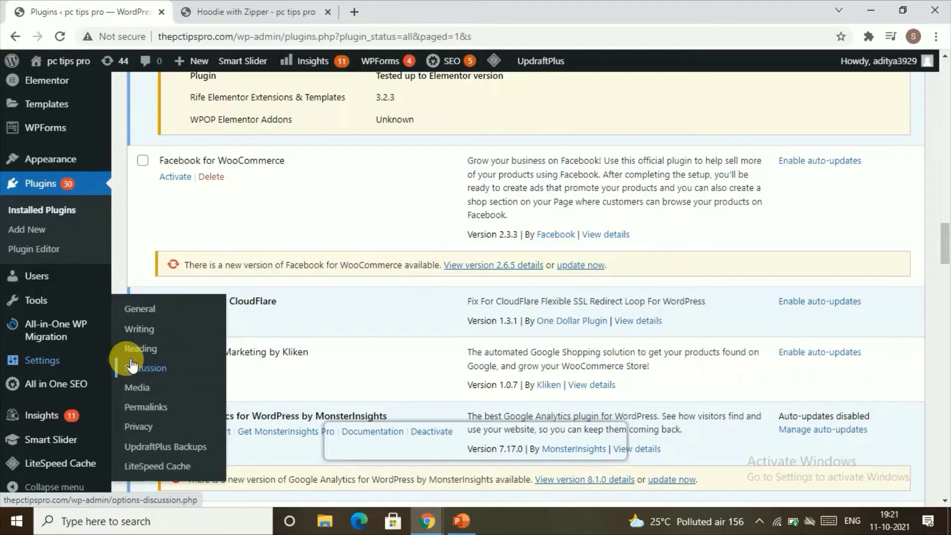
scroll(191, 179, down, 20)
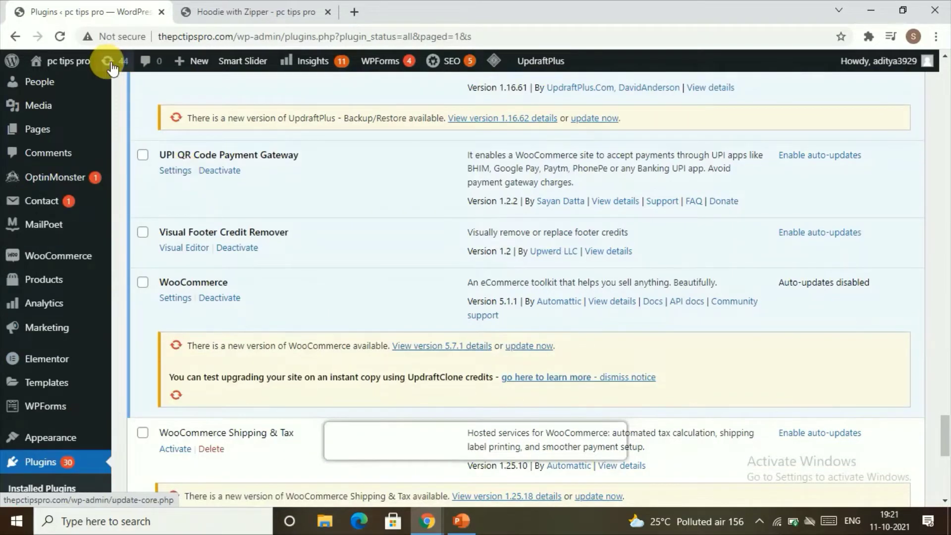
click(175, 170)
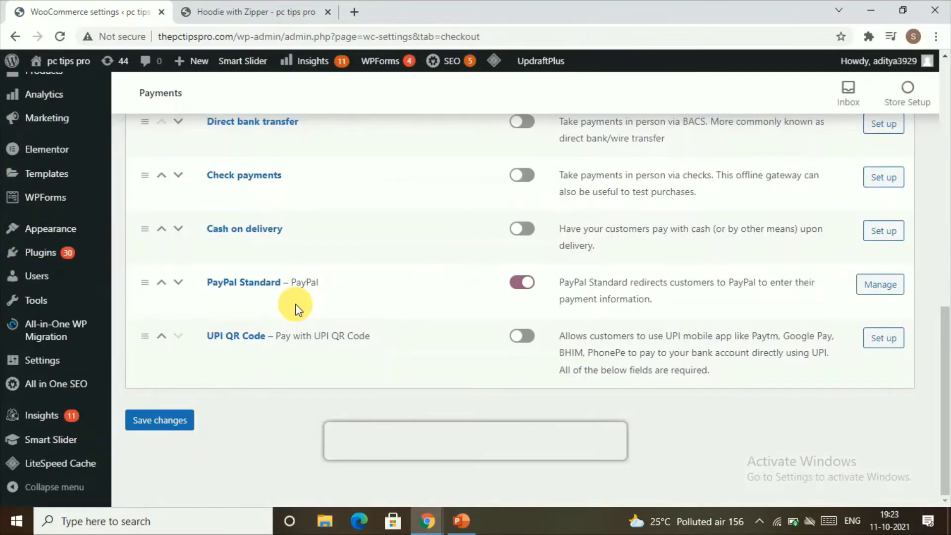
Enable the UPI QR Code method in the WooCommerce payments list and open its setup page
scroll(386, 223, up, 3)
scroll(410, 215, down, 3)
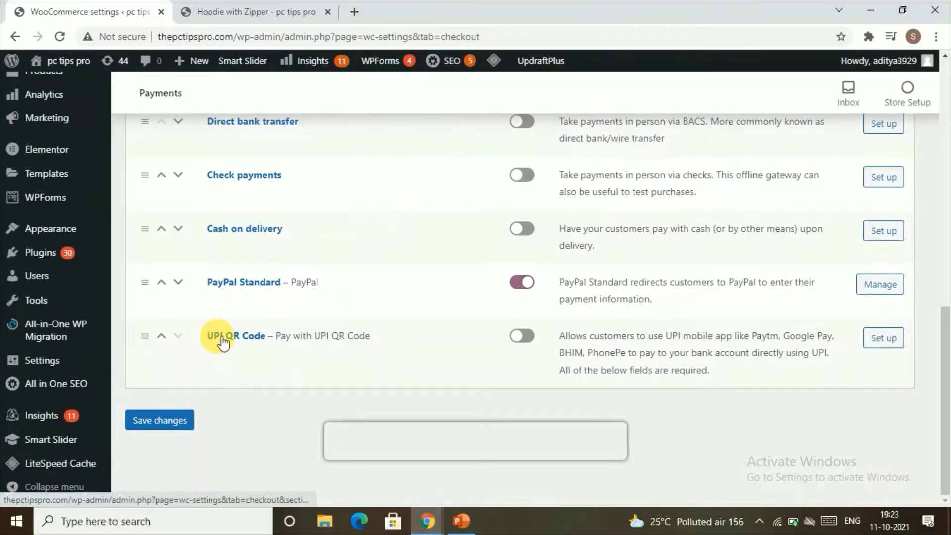
click(521, 336)
click(883, 339)
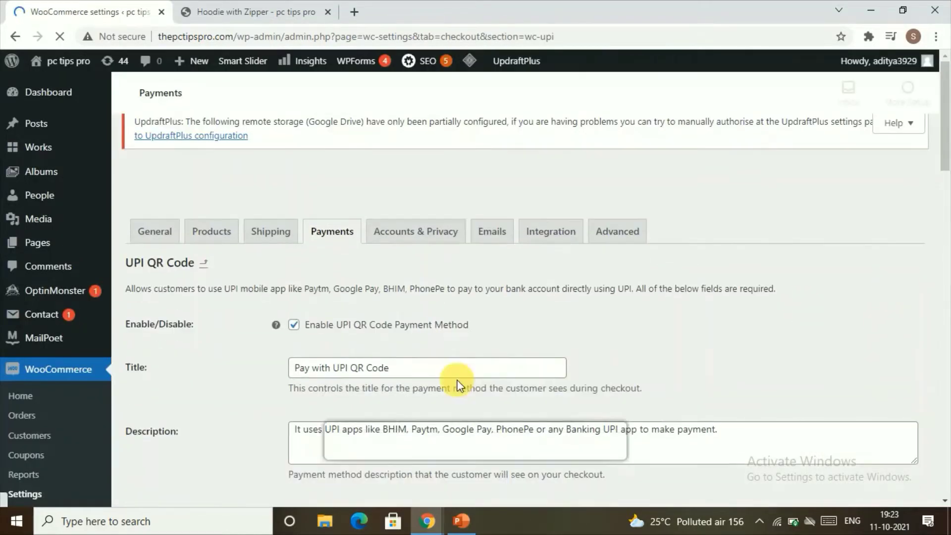
Examine the UPI QR Code title, description, desktop and mobile instructions, confirm message and thank you message
scroll(454, 356, down, 3)
scroll(454, 355, down, 6)
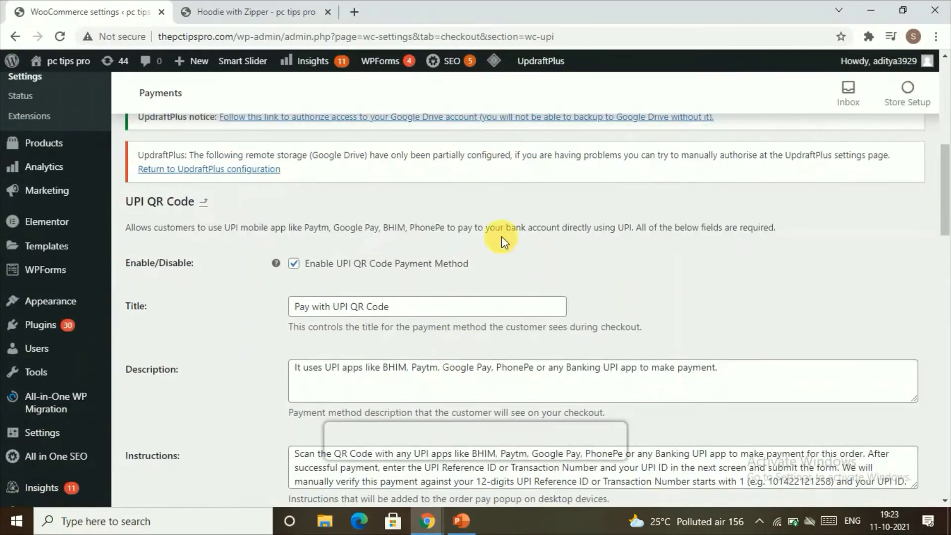
scroll(417, 274, down, 3)
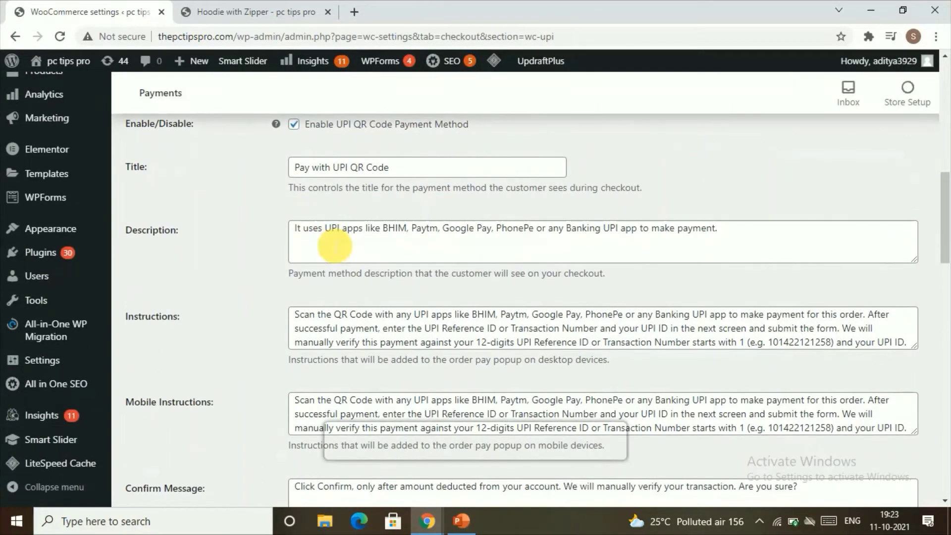
scroll(248, 339, down, 2)
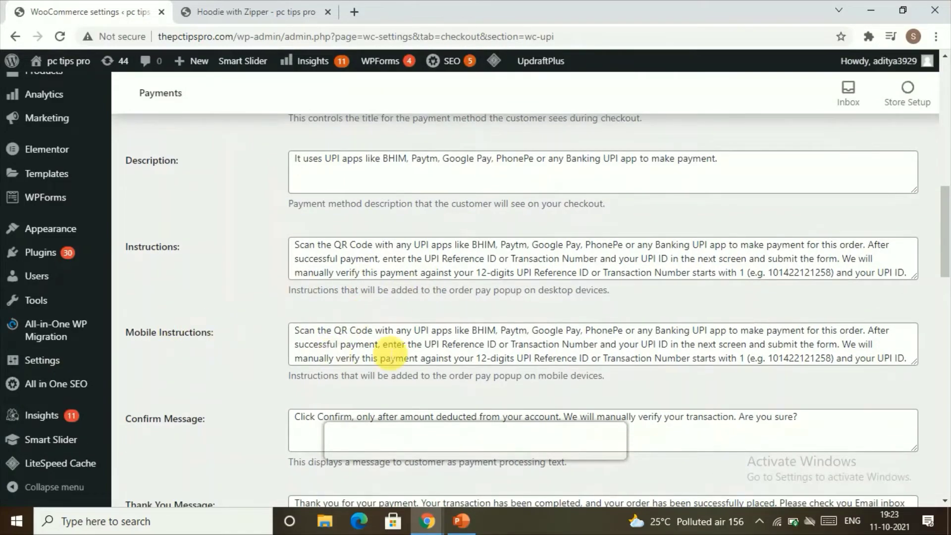
scroll(388, 354, down, 3)
scroll(328, 237, up, 1)
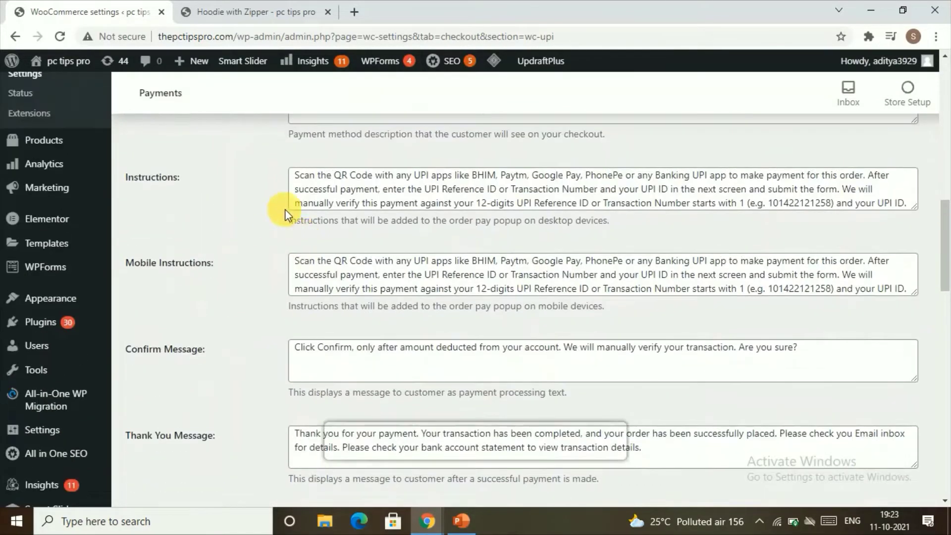
scroll(326, 379, down, 1)
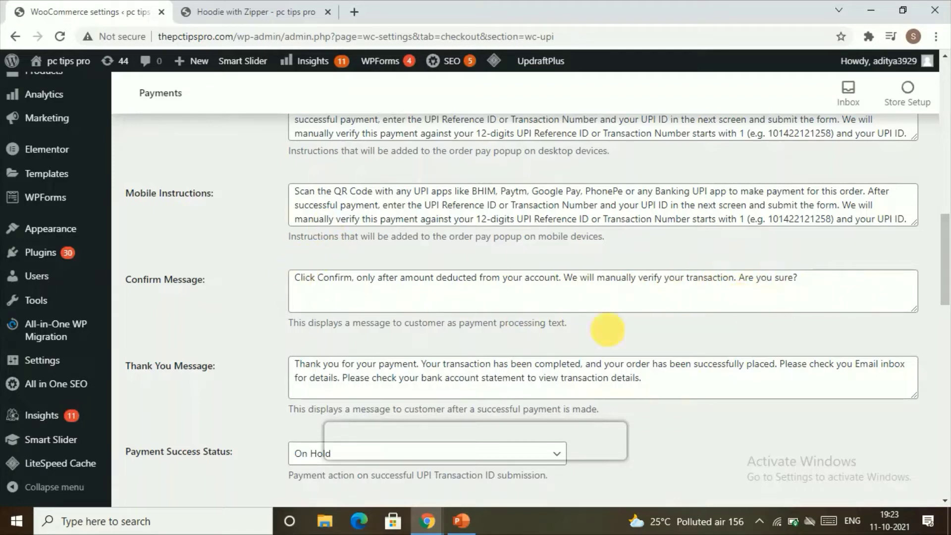
scroll(330, 244, down, 4)
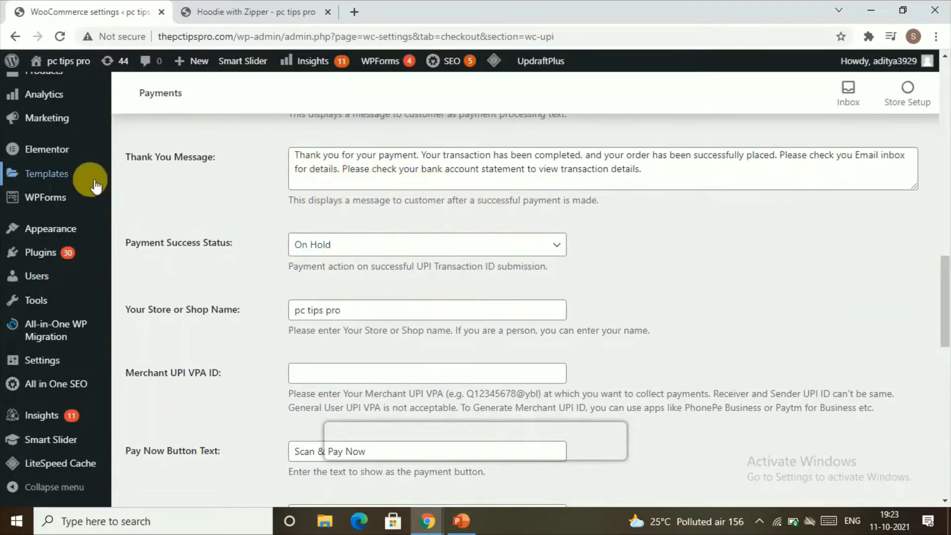
Set the Payment Success Status of the UPI QR Code method to On Hold
click(442, 252)
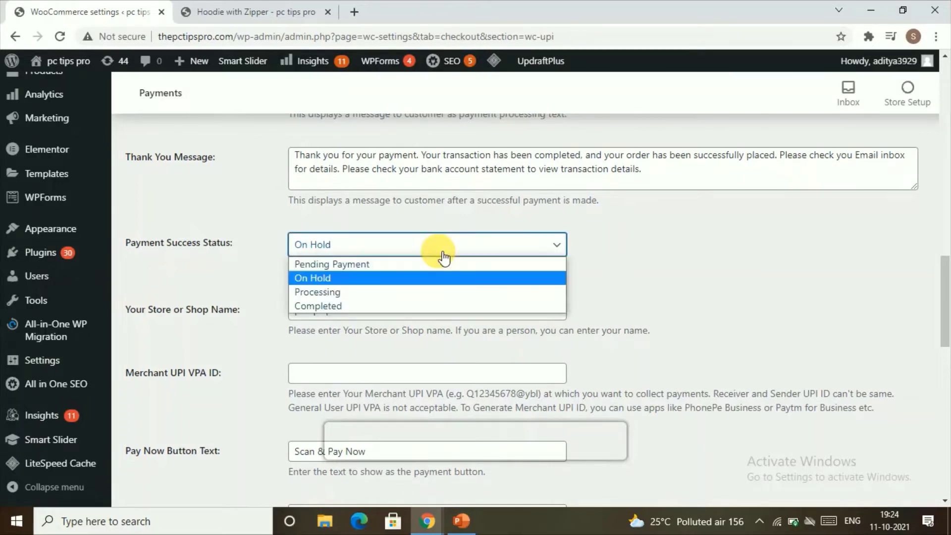
click(376, 278)
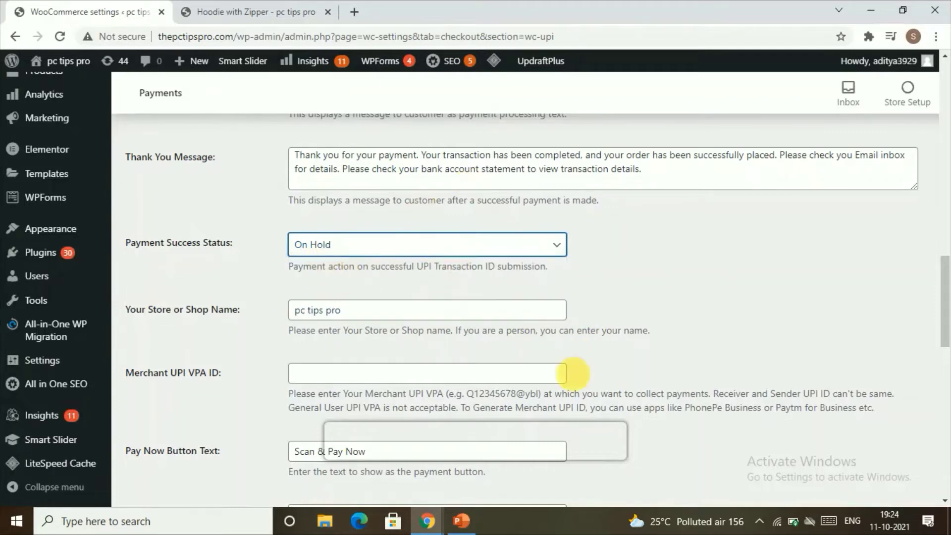
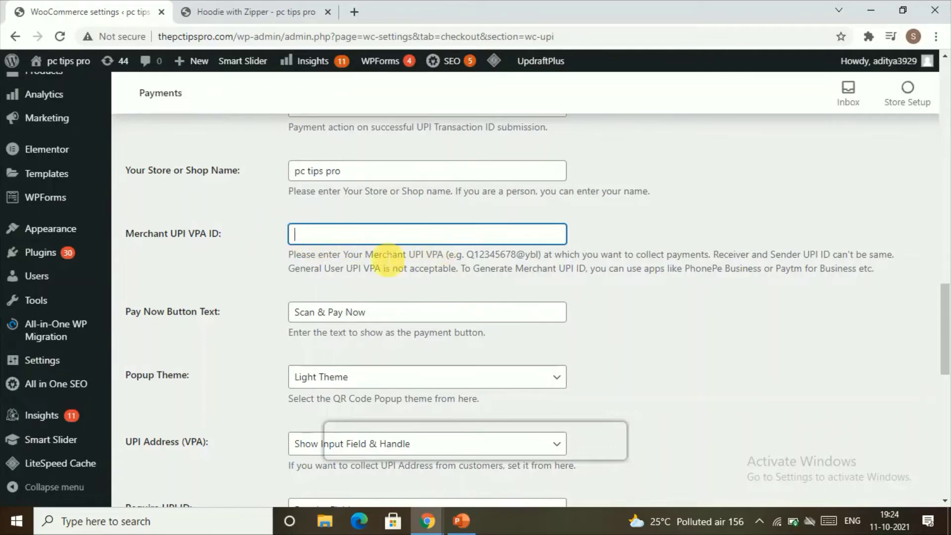
Set the UPI Address (VPA) option of the UPI QR Code method to Hide Field
scroll(419, 280, down, 1)
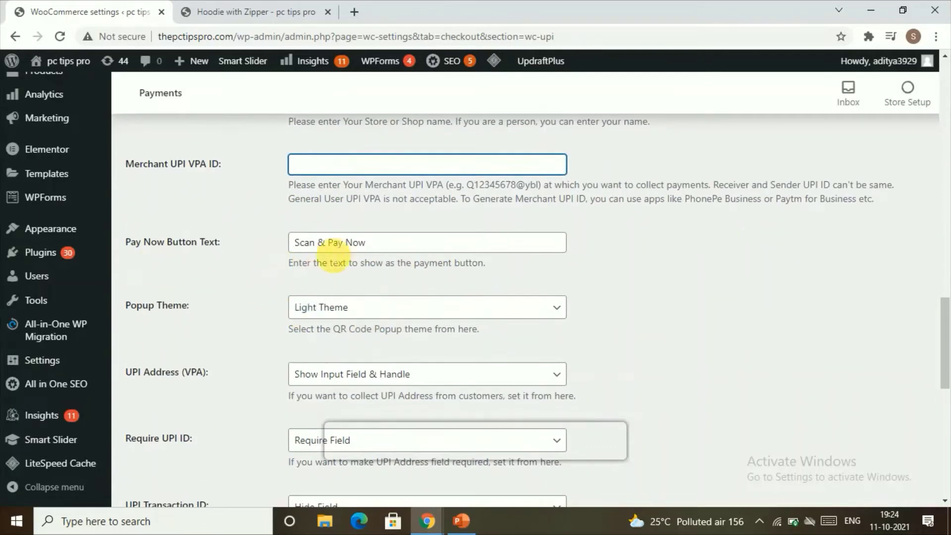
scroll(249, 257, down, 1)
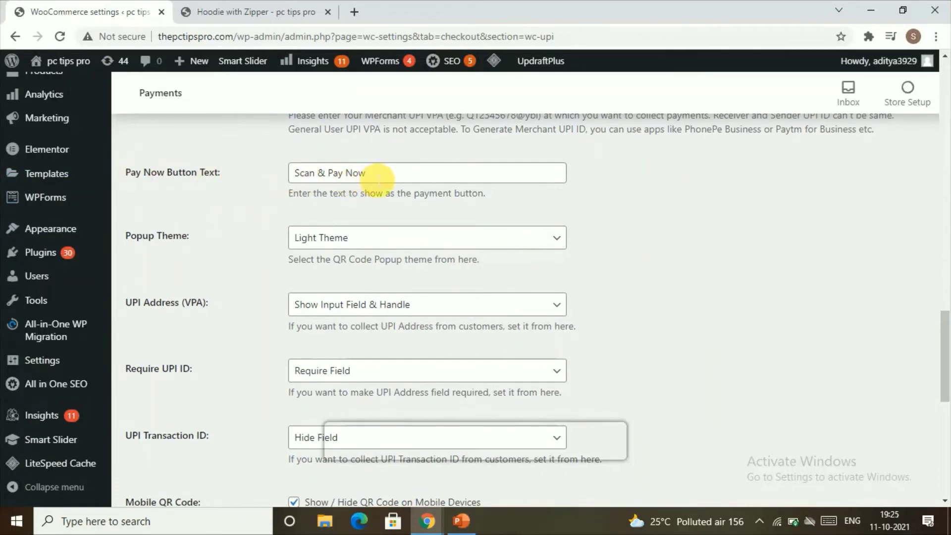
click(319, 174)
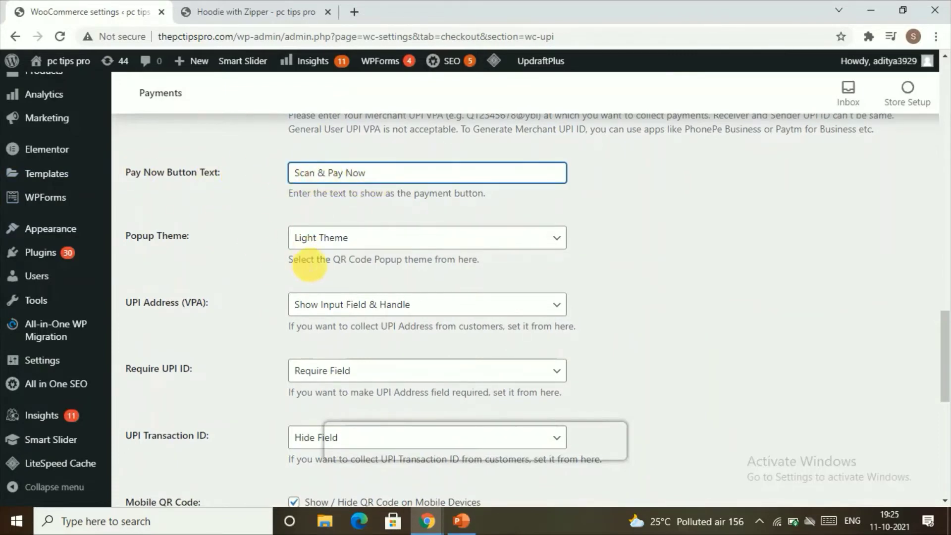
scroll(302, 223, down, 3)
scroll(292, 233, up, 3)
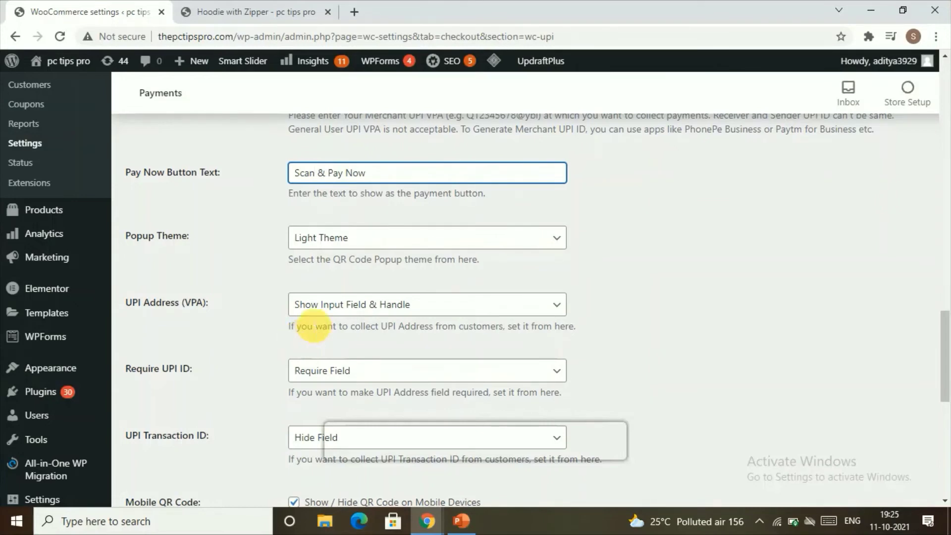
click(384, 304)
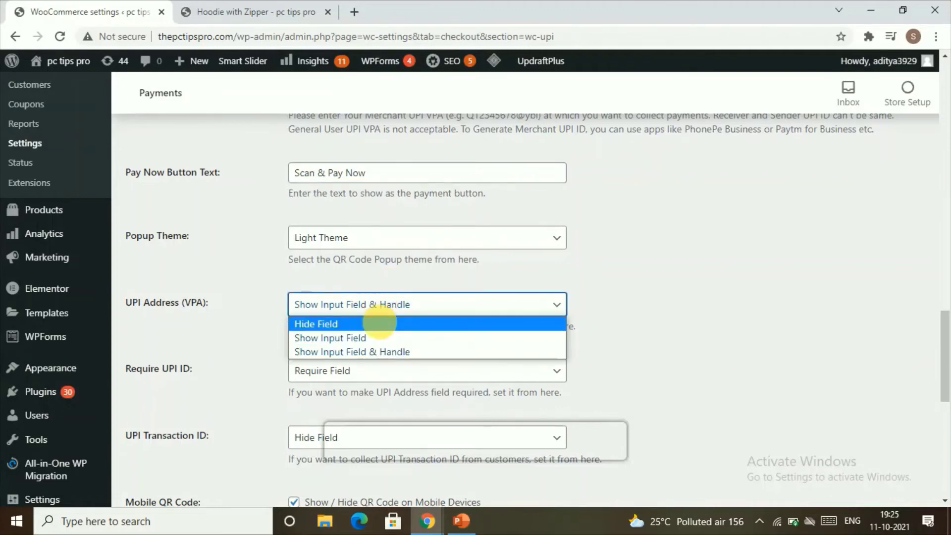
click(380, 325)
Review the transaction ID, mobile QR code and email notification options, and save the UPI QR Code settings
scroll(374, 338, down, 4)
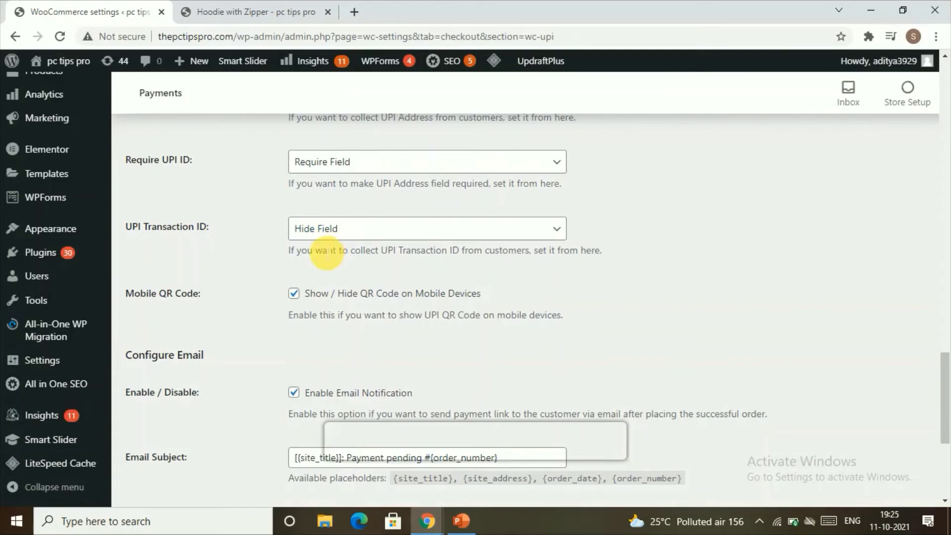
scroll(329, 340, down, 1)
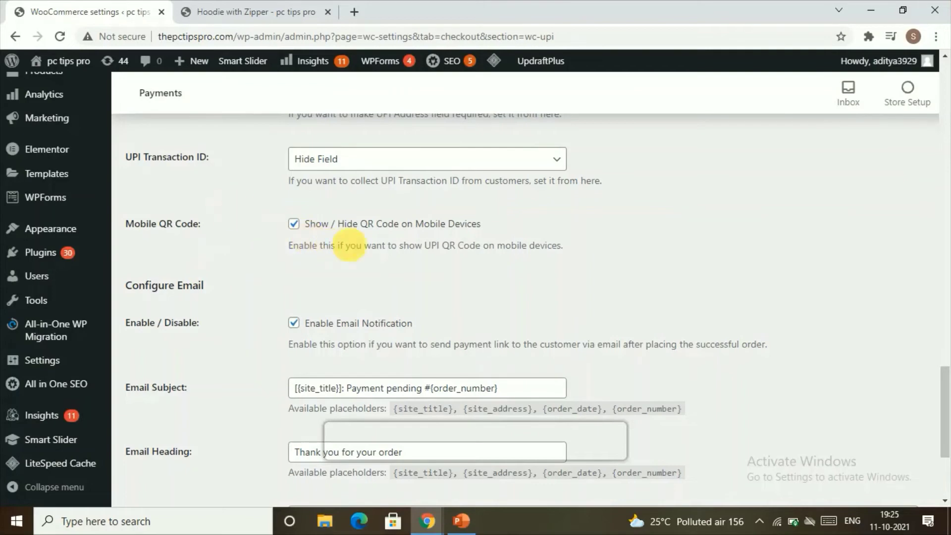
scroll(175, 335, down, 1)
scroll(175, 331, down, 2)
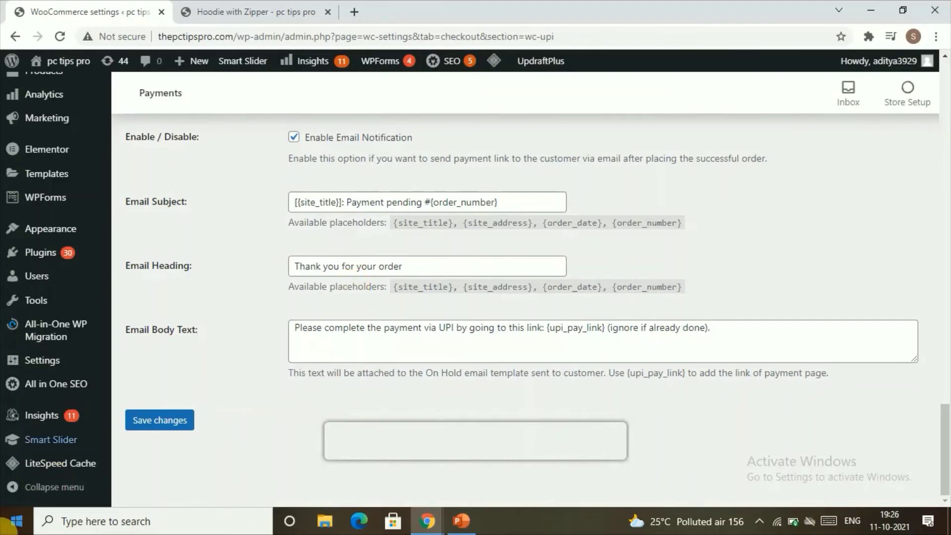
click(157, 422)
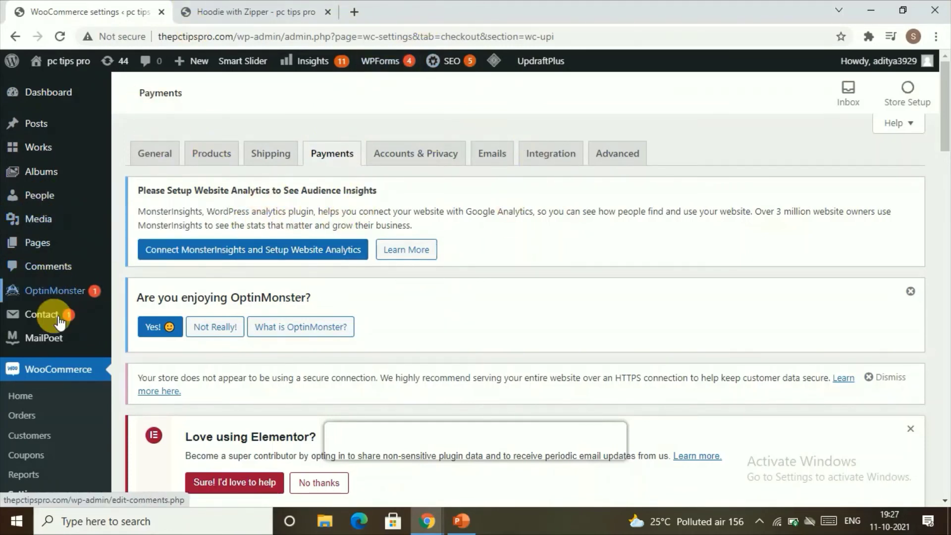
Open the WooCommerce orders page and check it for incoming orders
scroll(50, 355, down, 3)
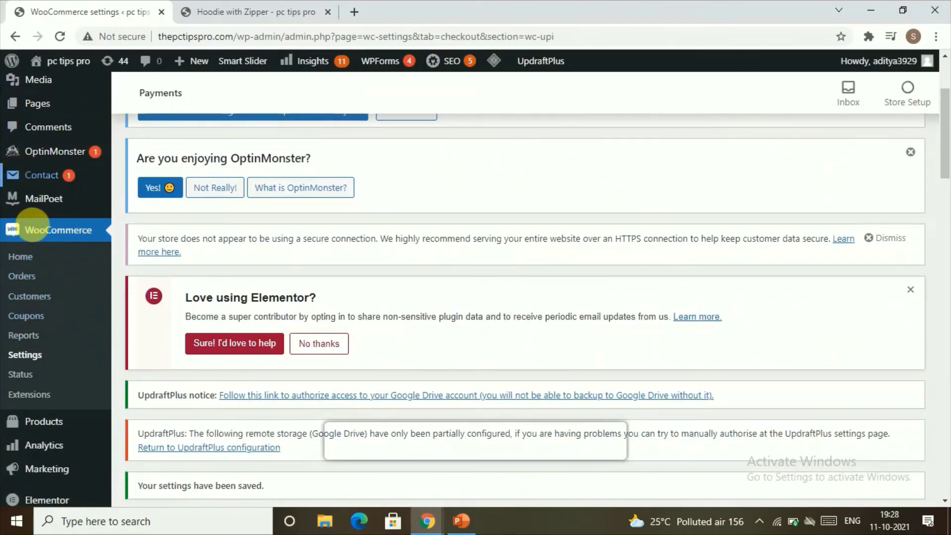
click(43, 277)
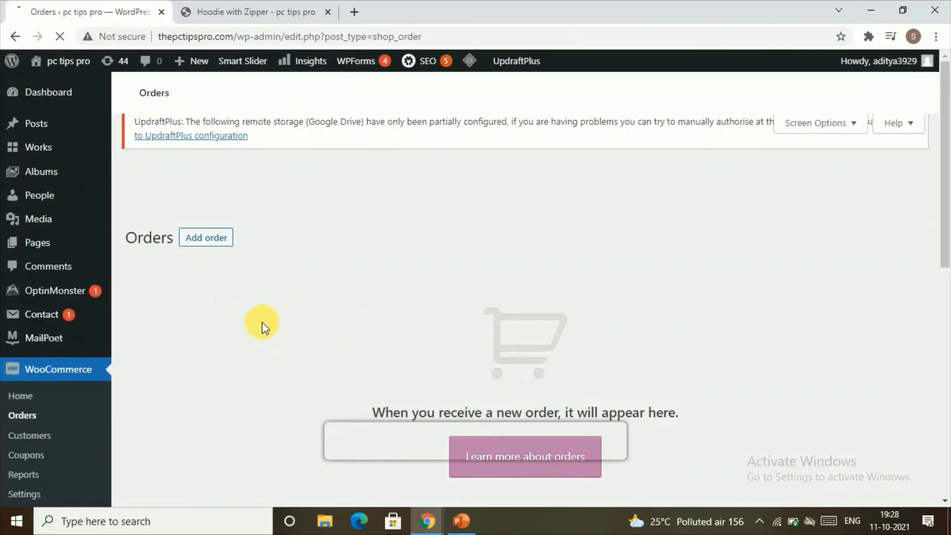
scroll(263, 322, down, 4)
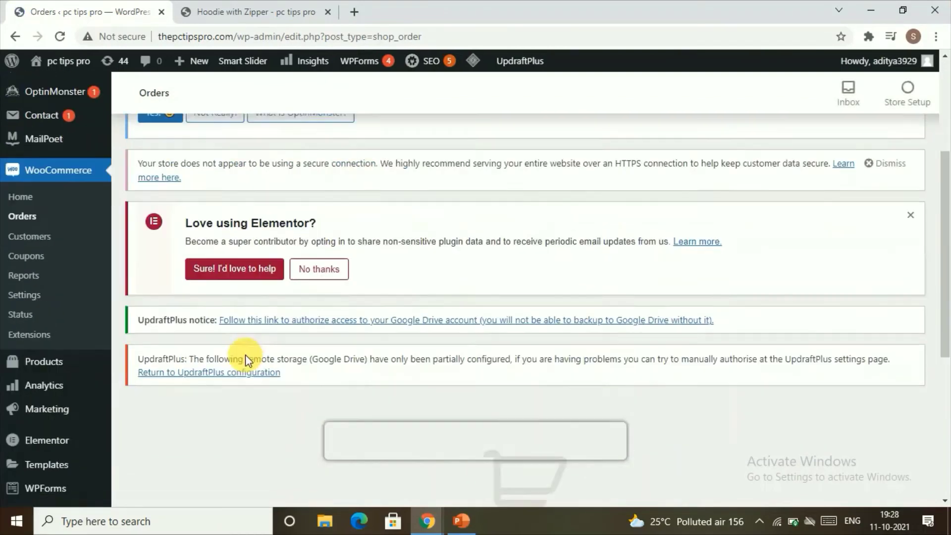
scroll(228, 366, down, 3)
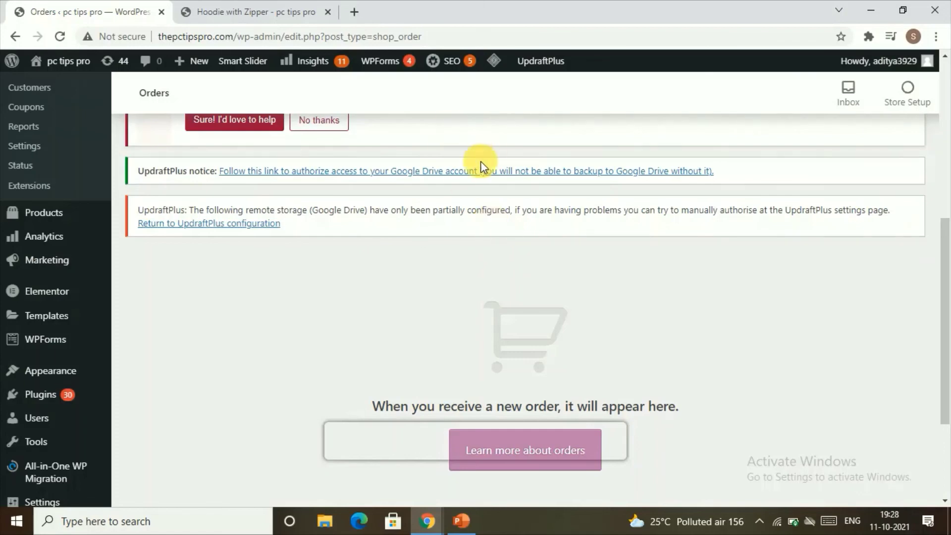
click(471, 513)
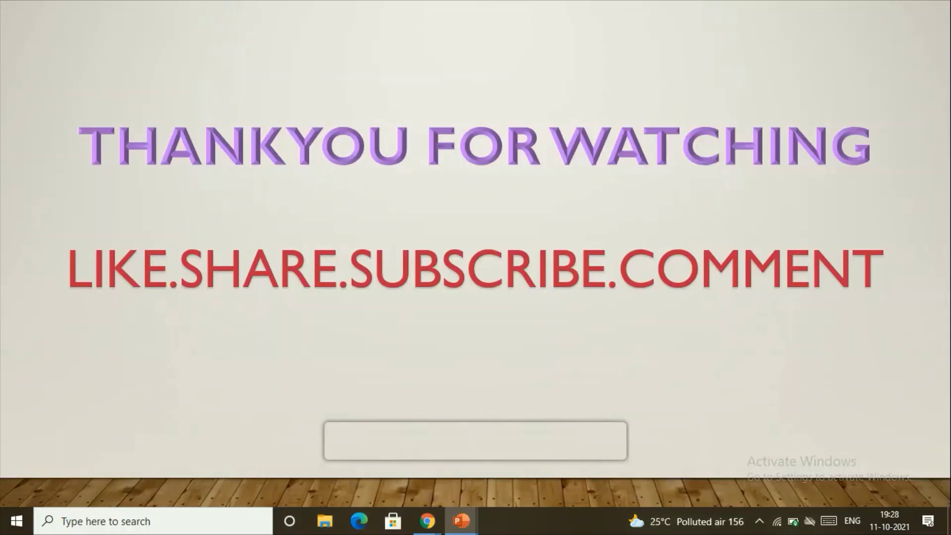